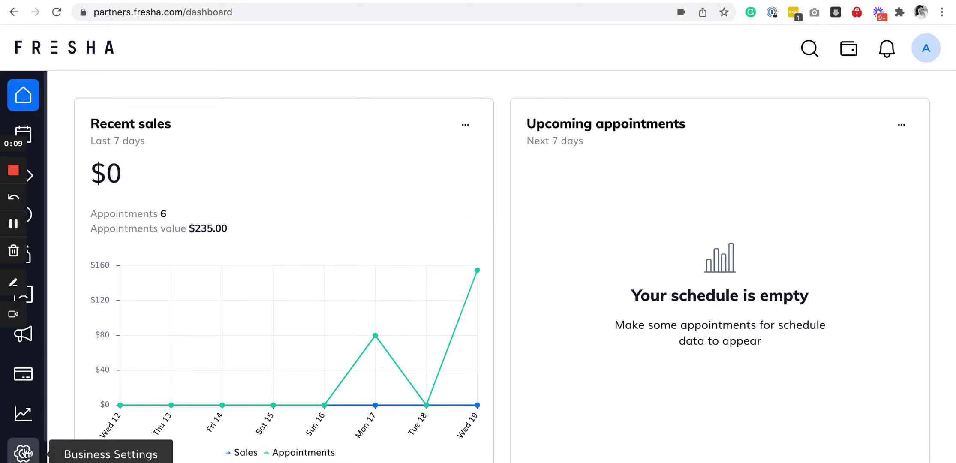
Step: Open Business Settings from the sidebar gear and scroll down to the Team section
scroll(31, 367, down, 1)
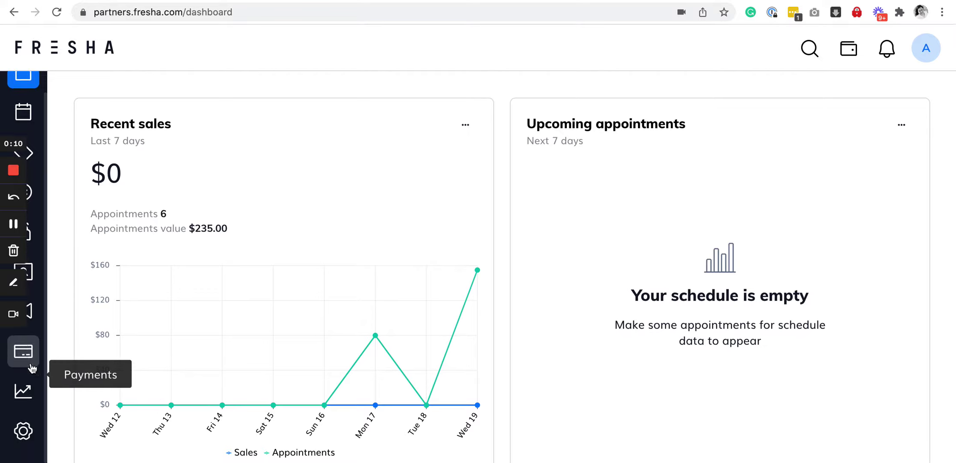
click(22, 429)
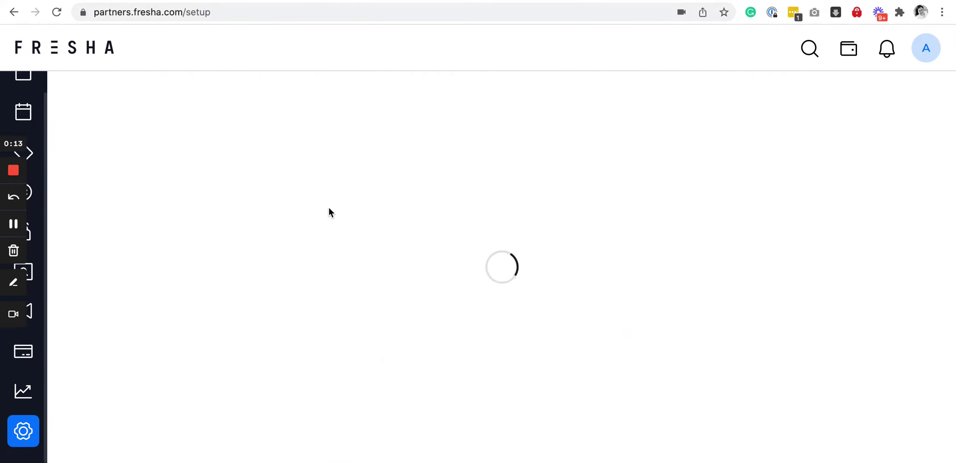
scroll(329, 208, down, 4)
scroll(330, 213, down, 12)
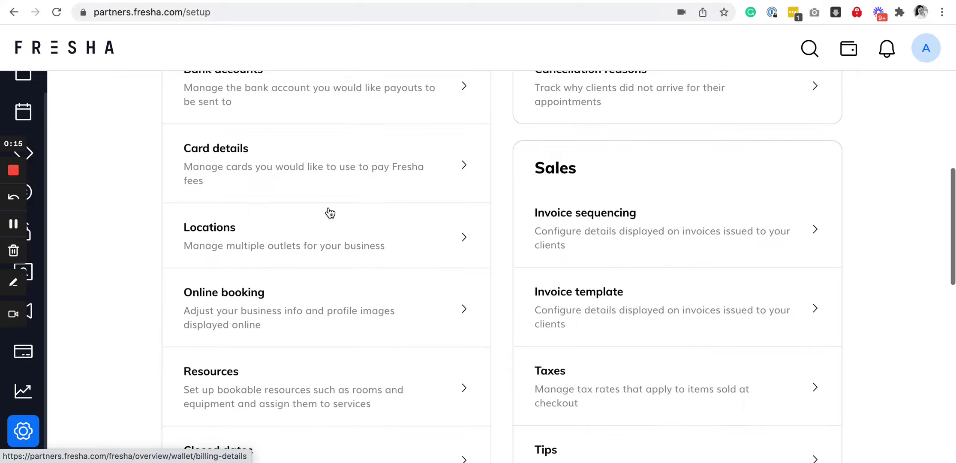
scroll(330, 213, down, 3)
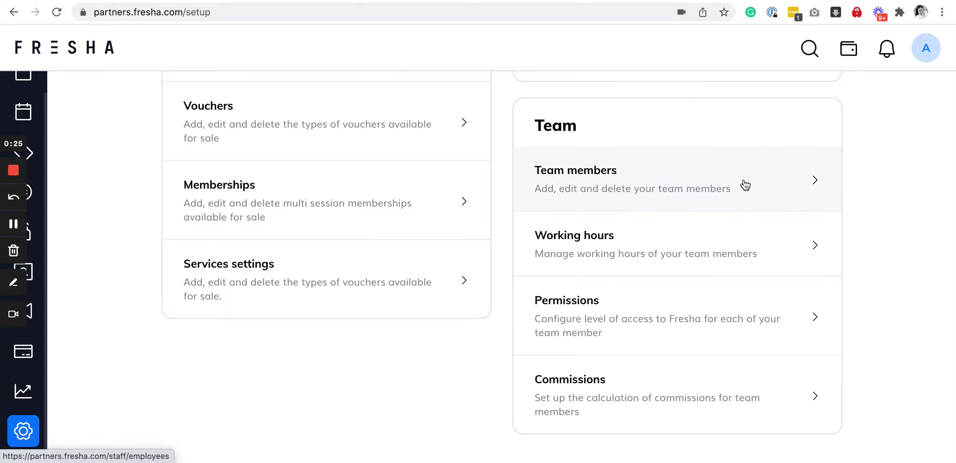
Step: Open Team members and launch the Add a team member wizard
click(814, 187)
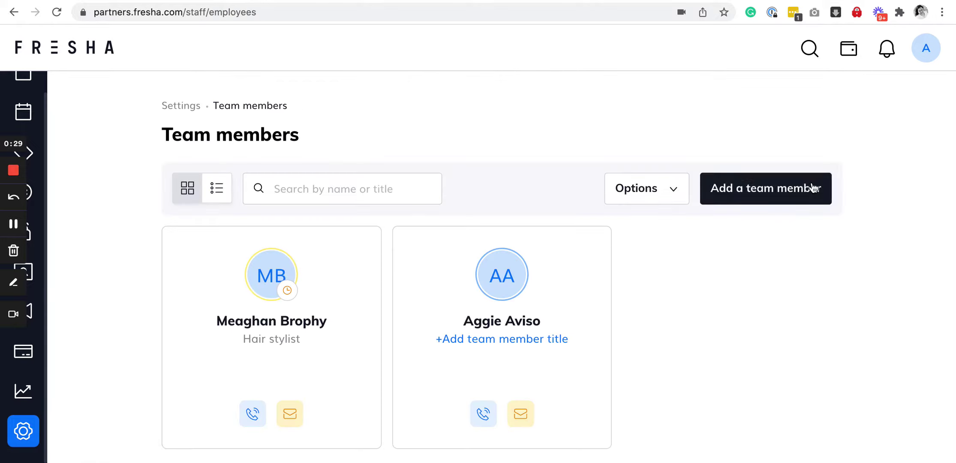
click(759, 187)
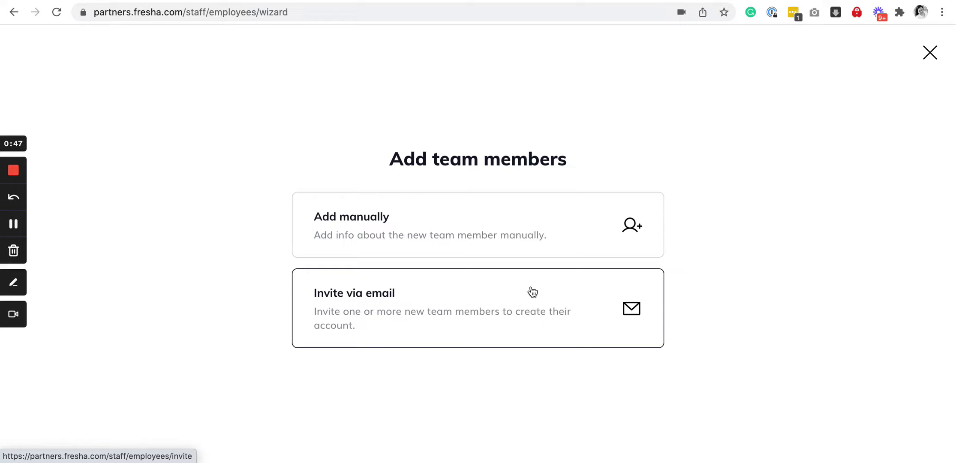
Step: Choose Add manually and scroll through the new member form, starting 2022-01-20 with calendar bookings allowed
click(562, 238)
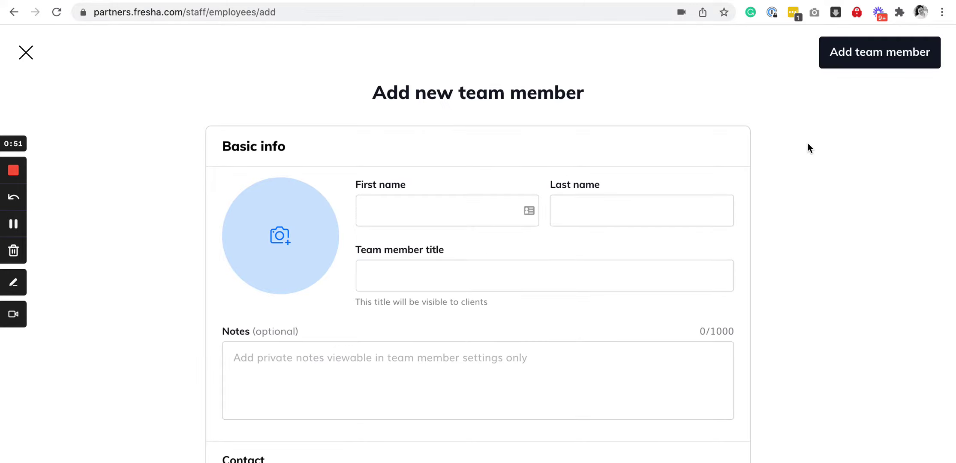
scroll(808, 144, down, 2)
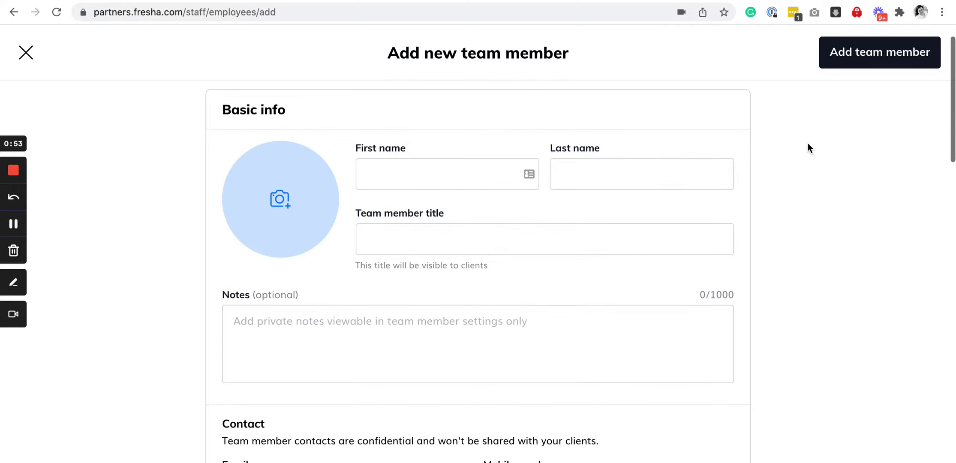
scroll(808, 144, down, 1)
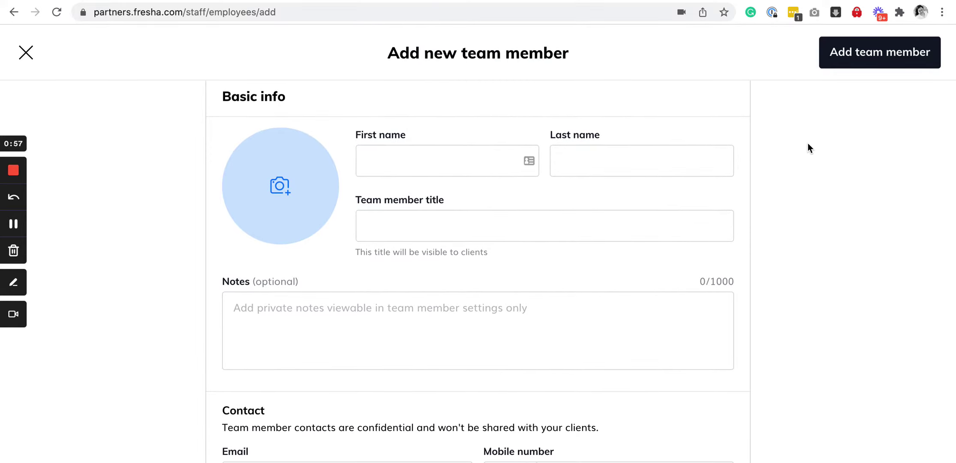
scroll(808, 146, down, 6)
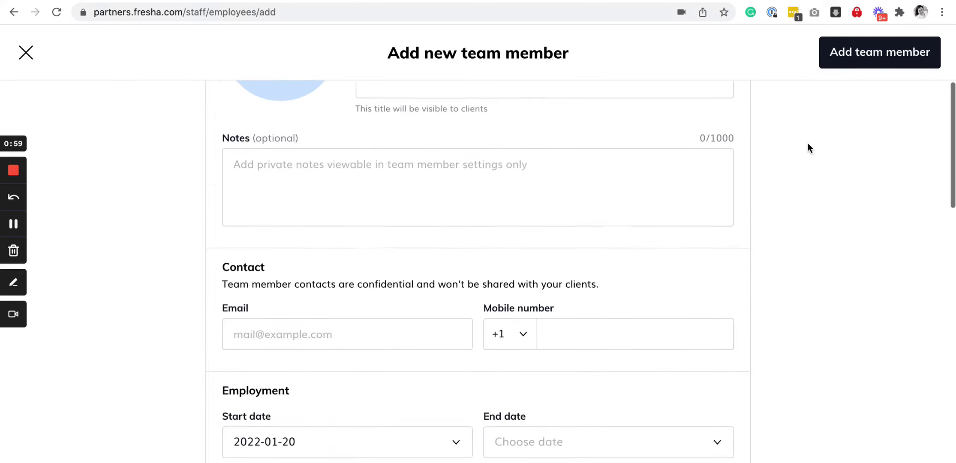
scroll(807, 143, down, 3)
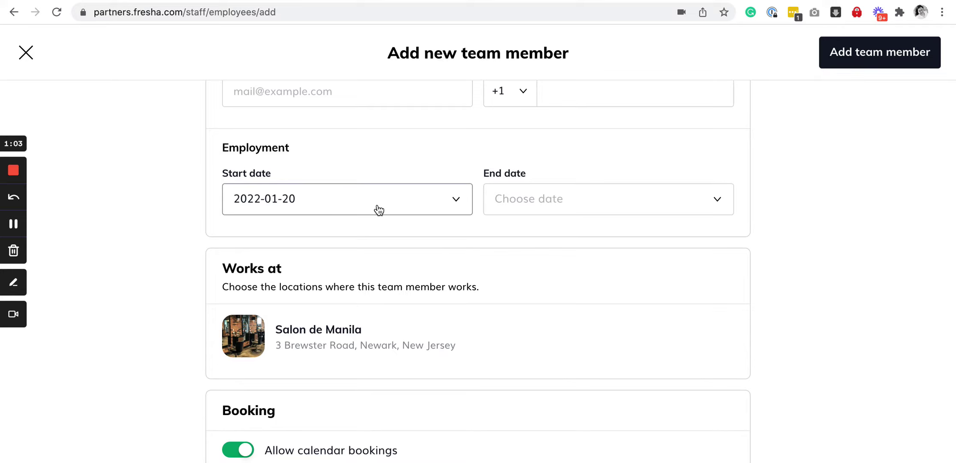
scroll(443, 296, down, 1)
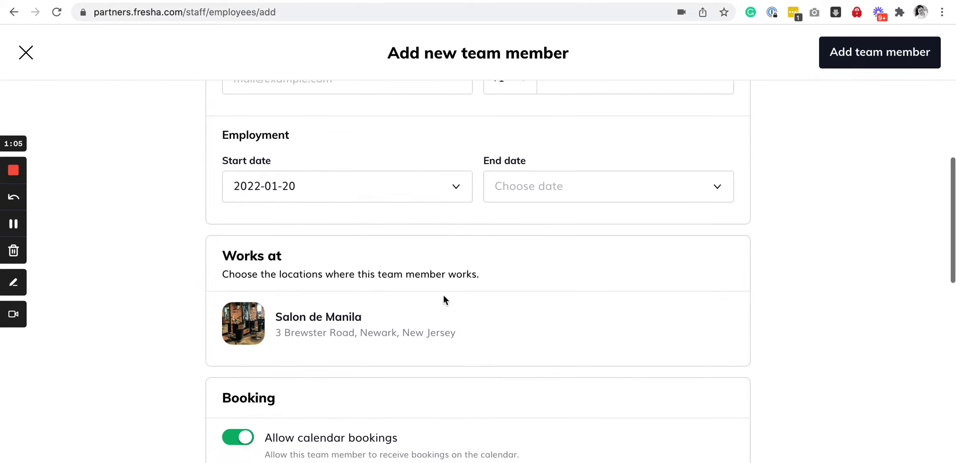
scroll(445, 296, down, 2)
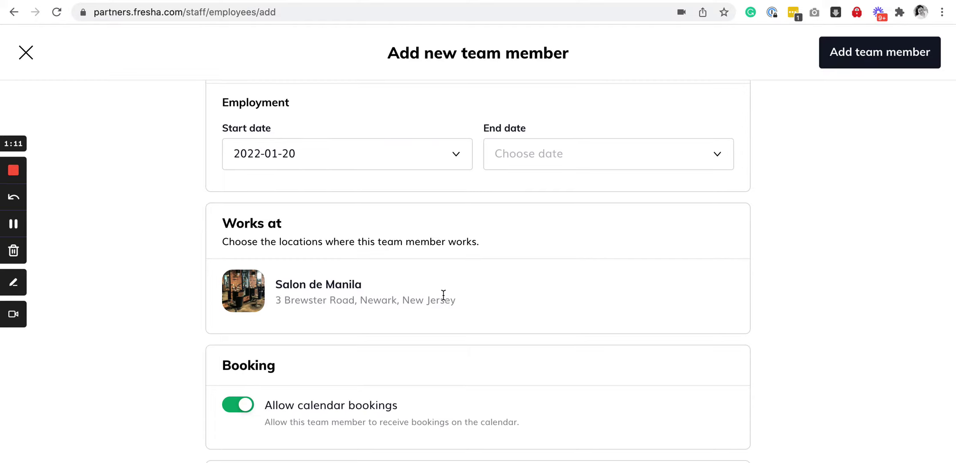
scroll(444, 295, down, 5)
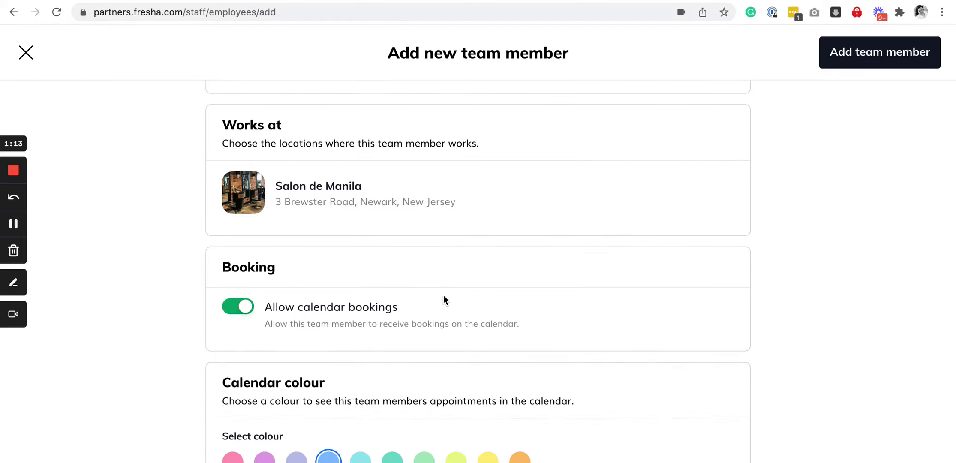
scroll(444, 295, down, 4)
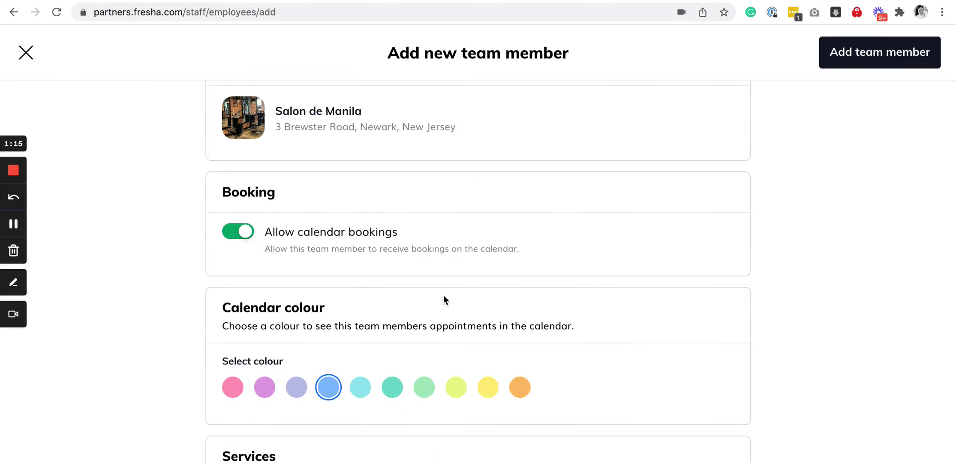
scroll(443, 295, down, 1)
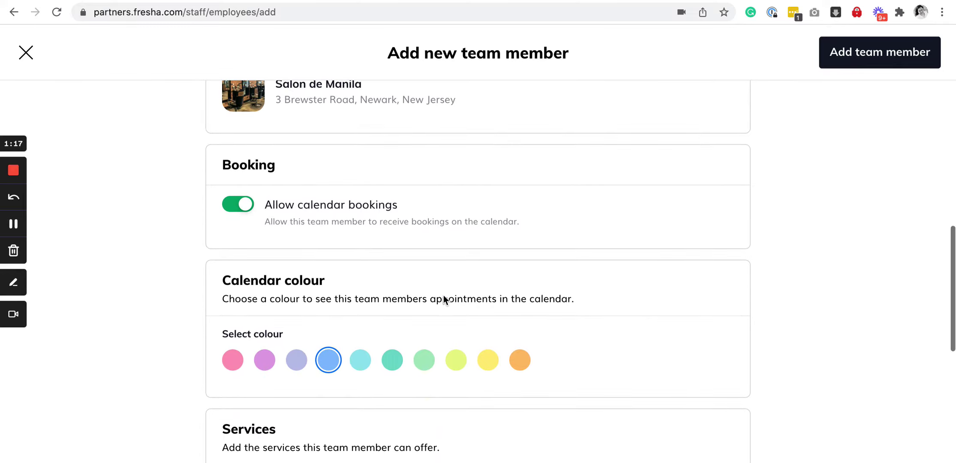
click(238, 205)
click(238, 205)
scroll(374, 220, down, 3)
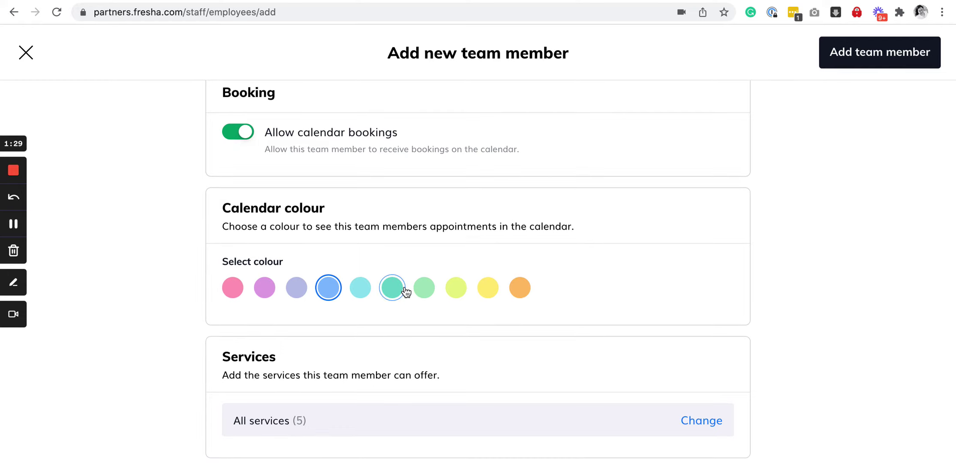
scroll(534, 324, down, 3)
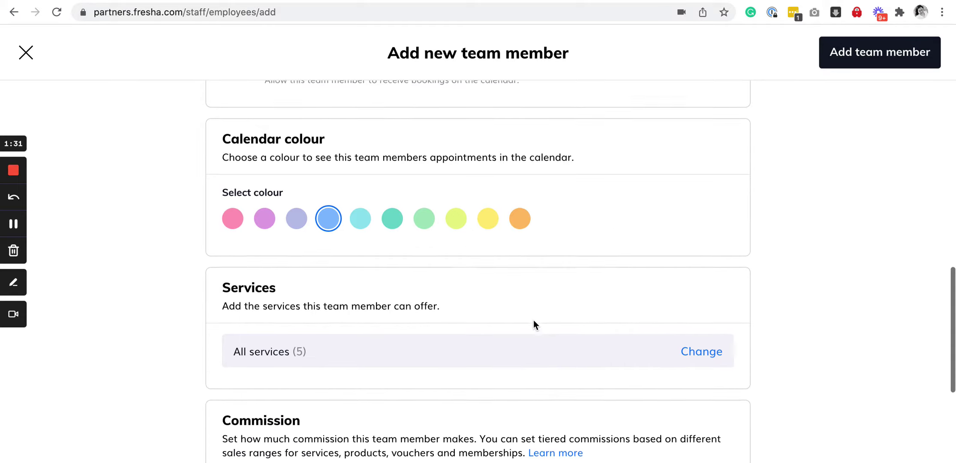
scroll(534, 324, down, 3)
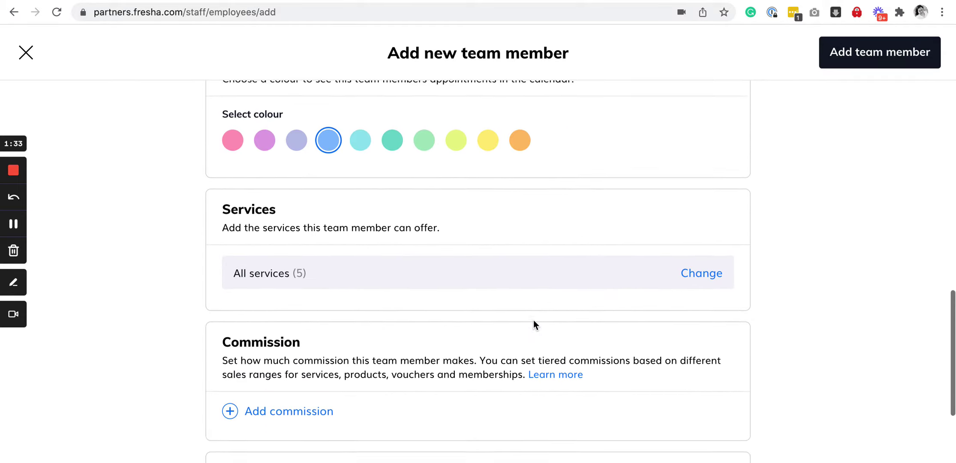
Step: Replace All services with only Blow Dry and Hair Color for the new member
click(699, 271)
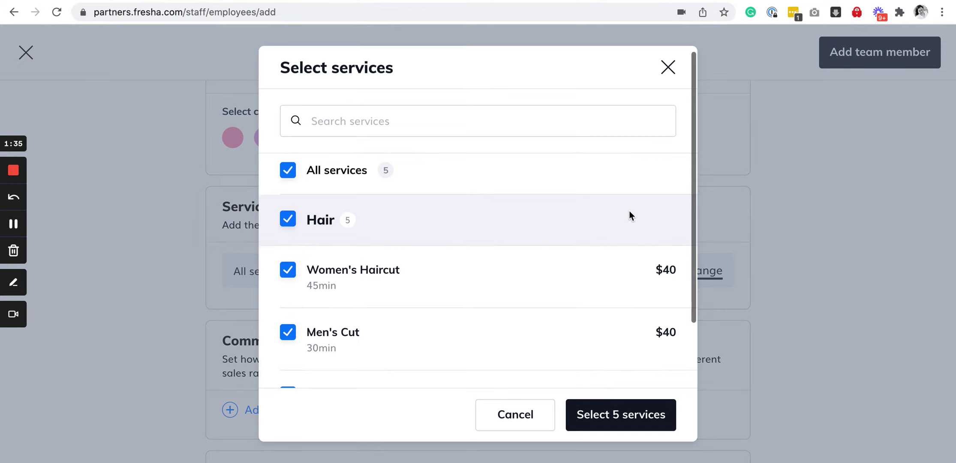
scroll(630, 210, down, 2)
scroll(588, 207, up, 2)
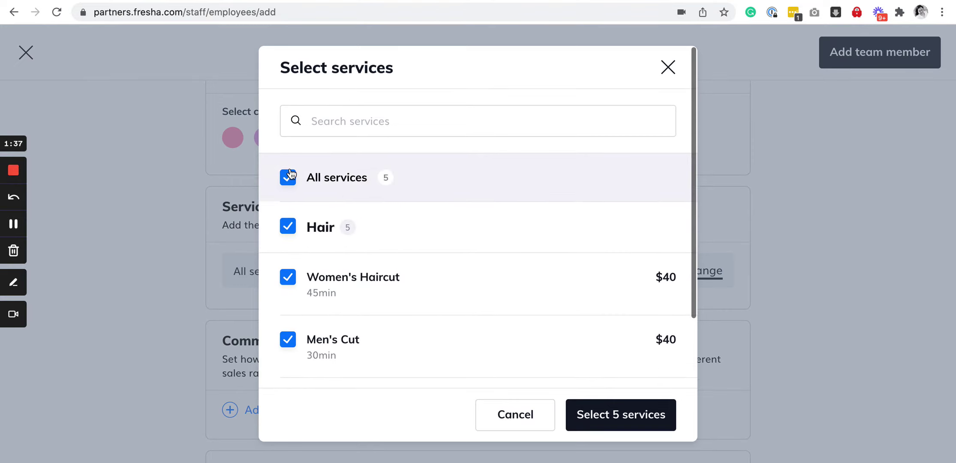
click(297, 194)
scroll(296, 257, down, 3)
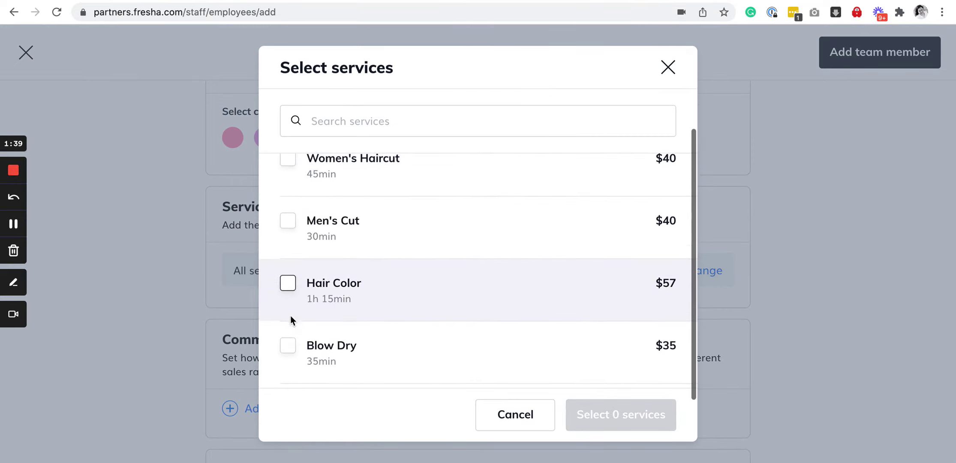
click(287, 346)
click(287, 285)
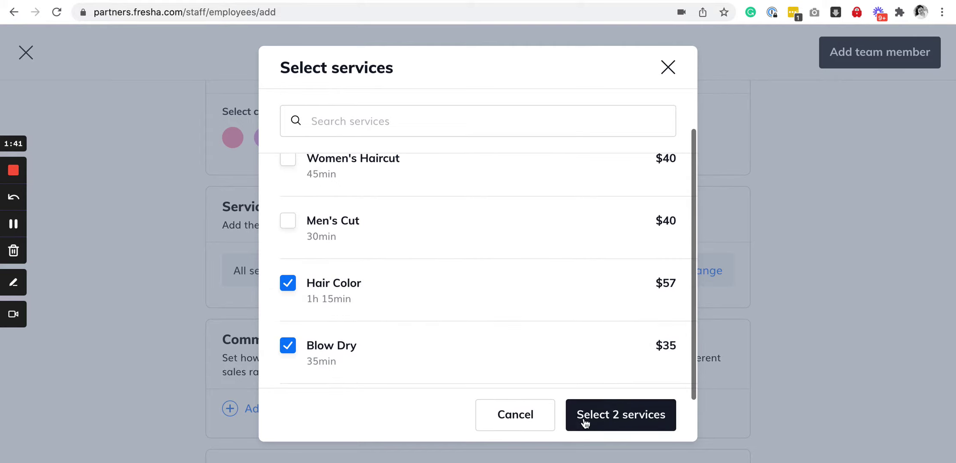
click(604, 420)
scroll(879, 203, down, 3)
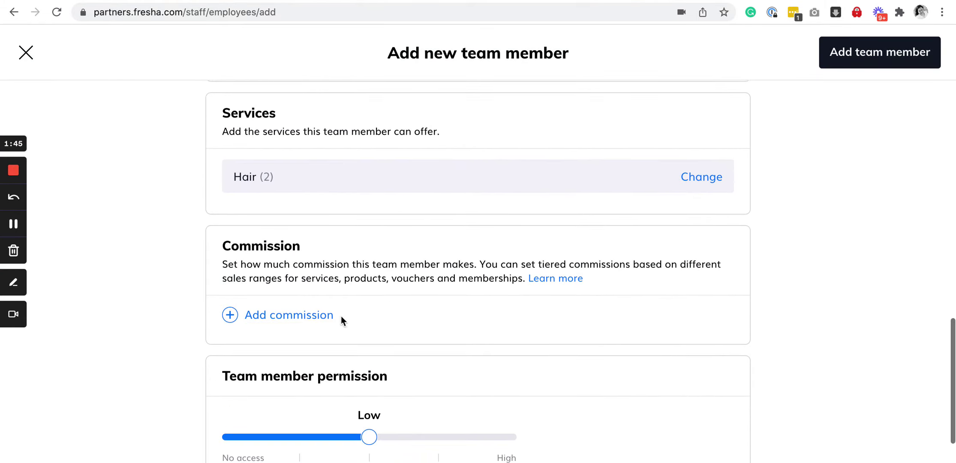
click(325, 314)
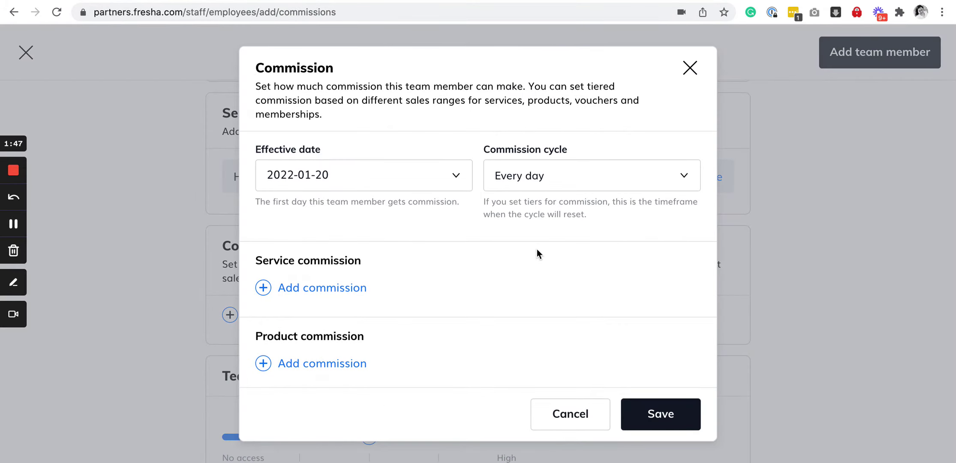
scroll(537, 249, down, 2)
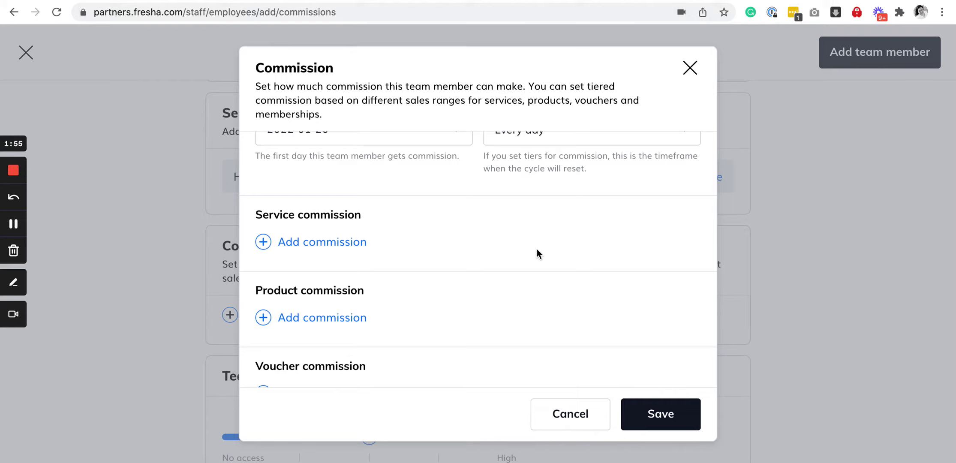
scroll(537, 254, down, 2)
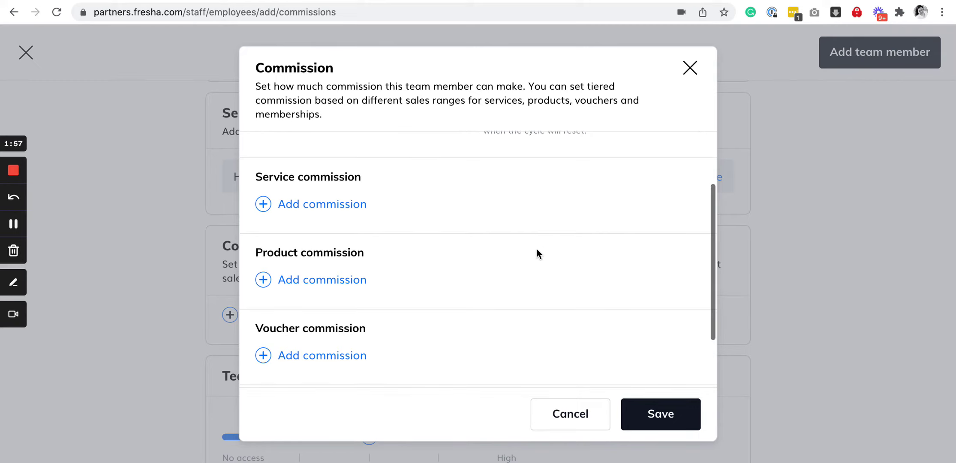
scroll(537, 254, down, 1)
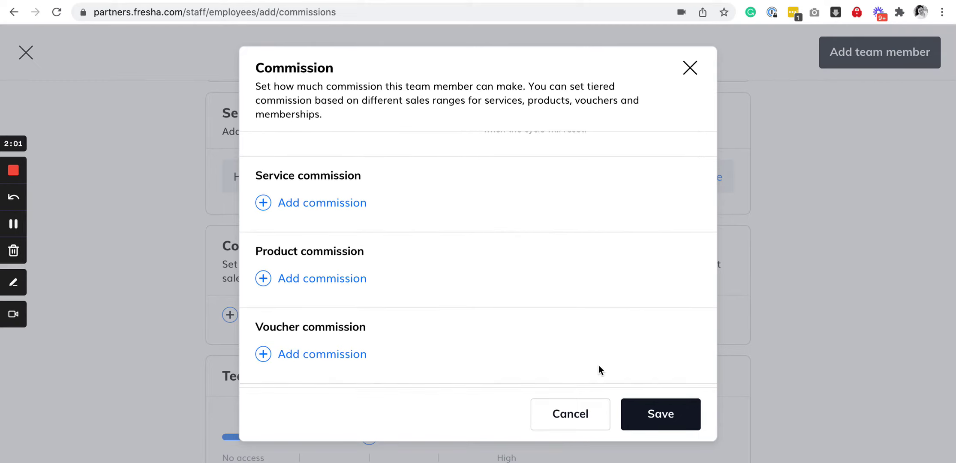
Step: Close the Commission dialog, the Add new team member form and the wizard without saving
click(690, 67)
scroll(751, 240, down, 2)
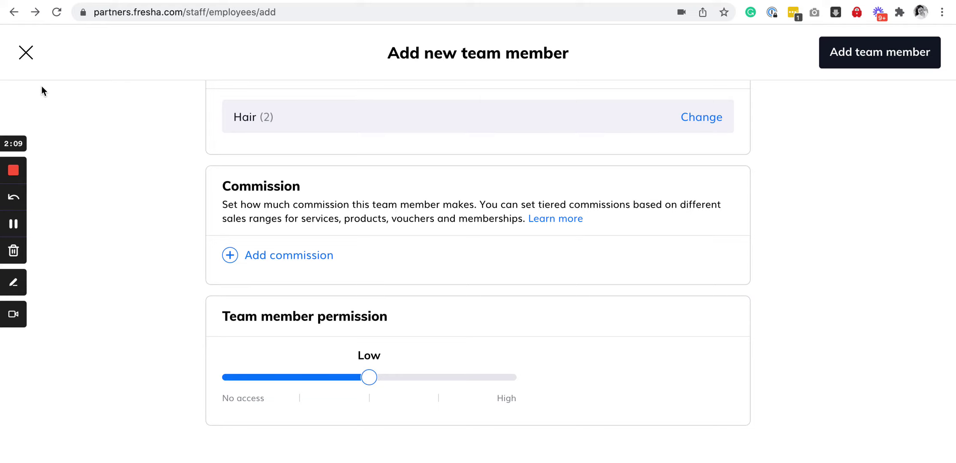
click(25, 53)
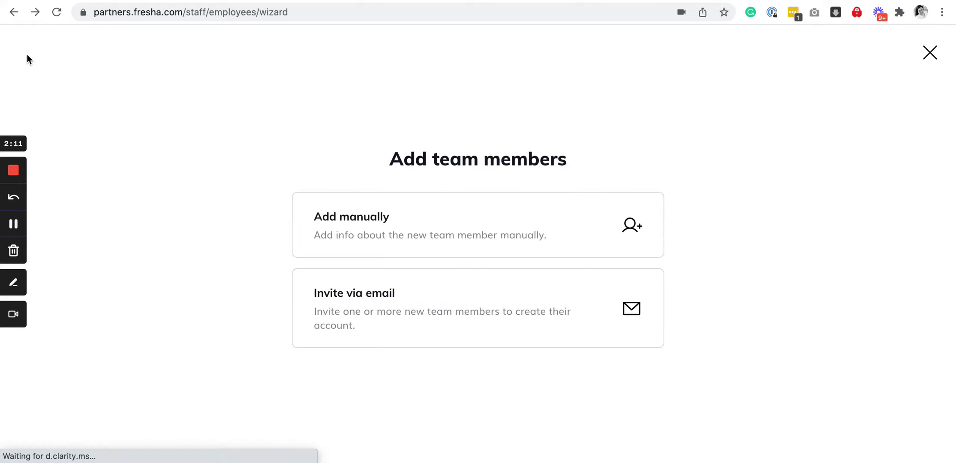
click(931, 52)
scroll(429, 325, down, 1)
scroll(343, 325, down, 1)
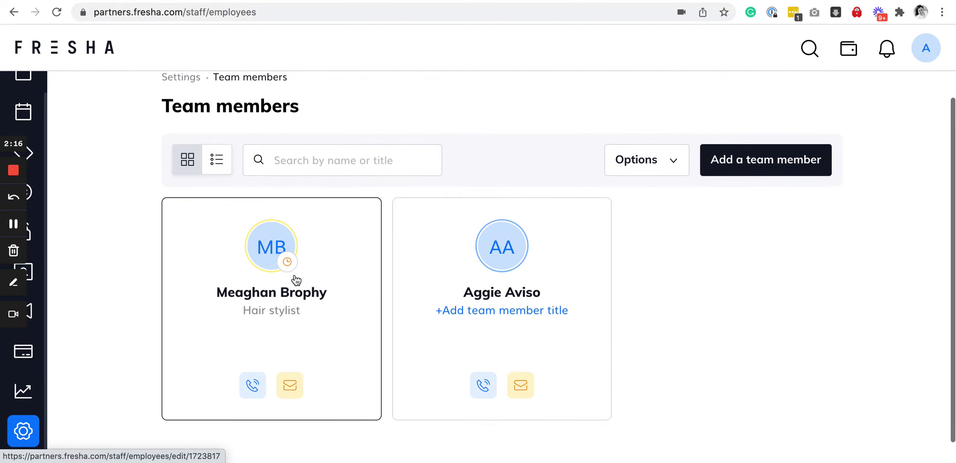
mouse_move(290, 271)
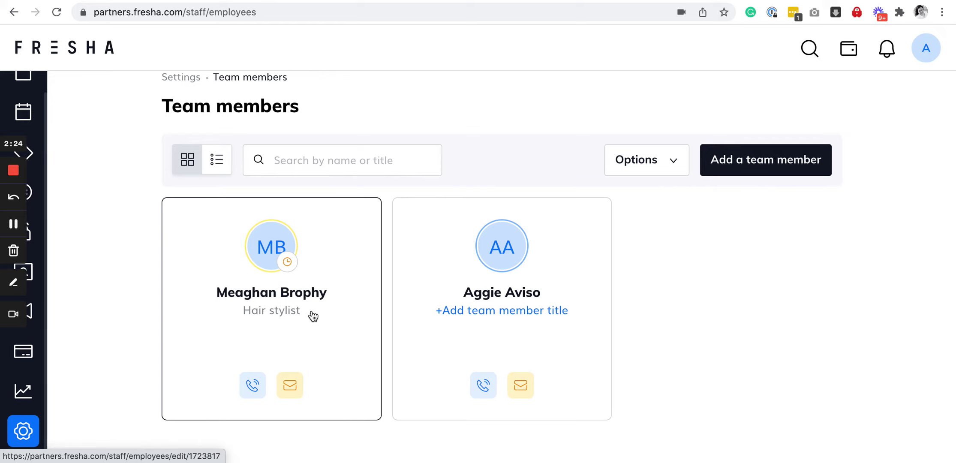
scroll(315, 300, down, 2)
scroll(151, 282, up, 2)
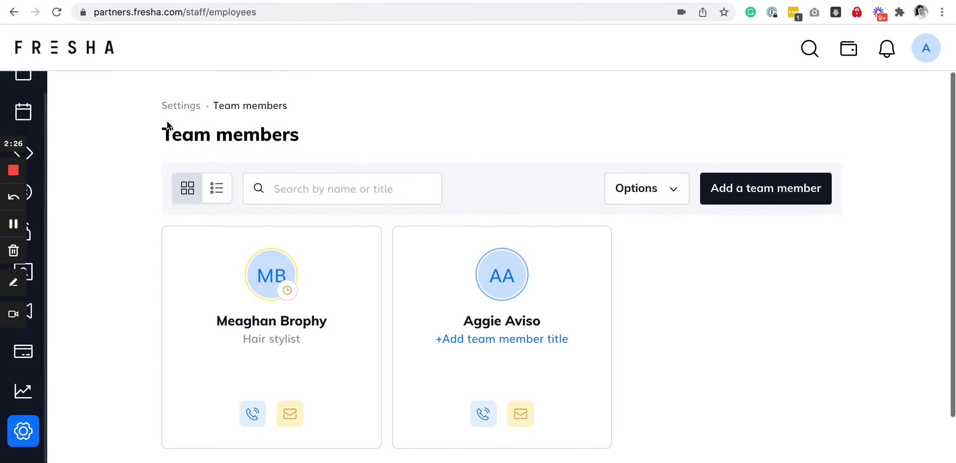
Step: Go back to Settings and open the Team Working hours page for 16–22 Jan 2022
click(180, 108)
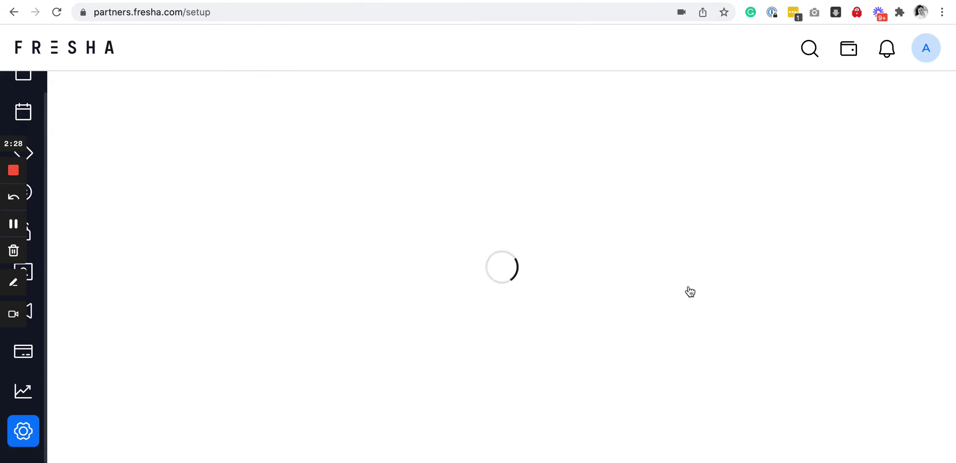
scroll(689, 291, down, 10)
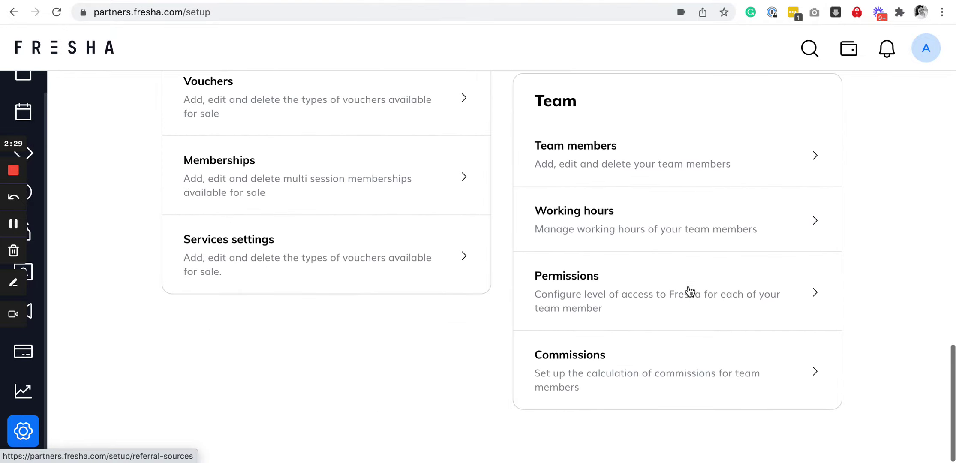
click(696, 227)
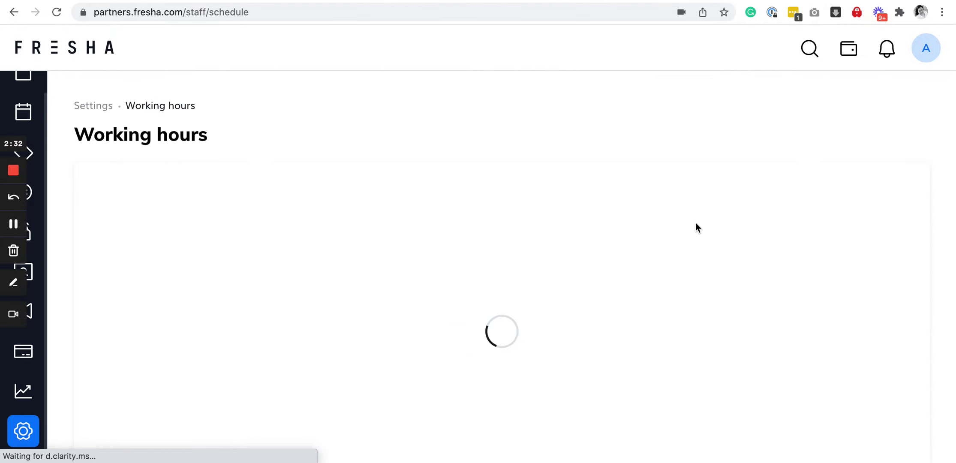
scroll(696, 228, down, 1)
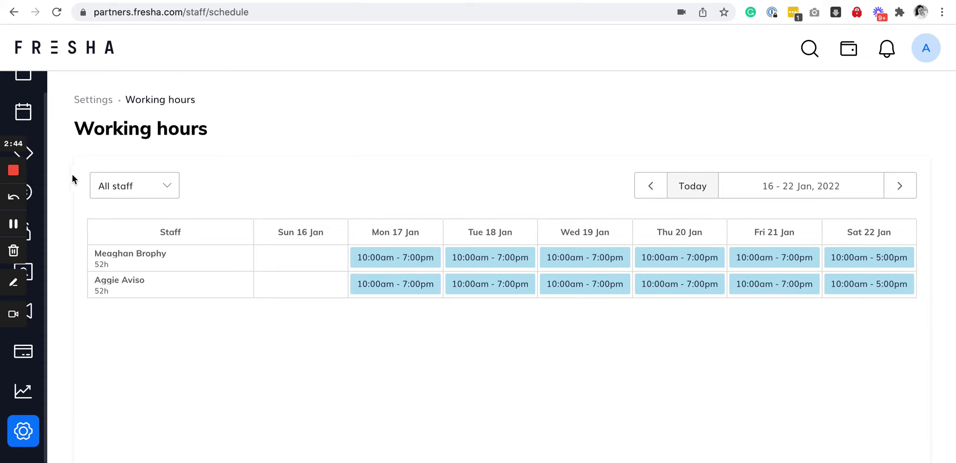
Step: Open Team Permissions from Settings and scroll through the access table from Basic to Owner
click(103, 108)
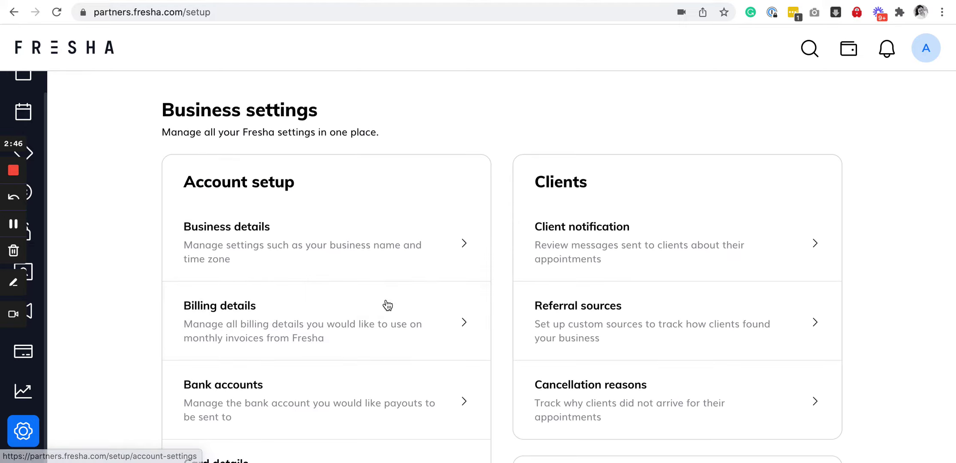
scroll(600, 297, down, 10)
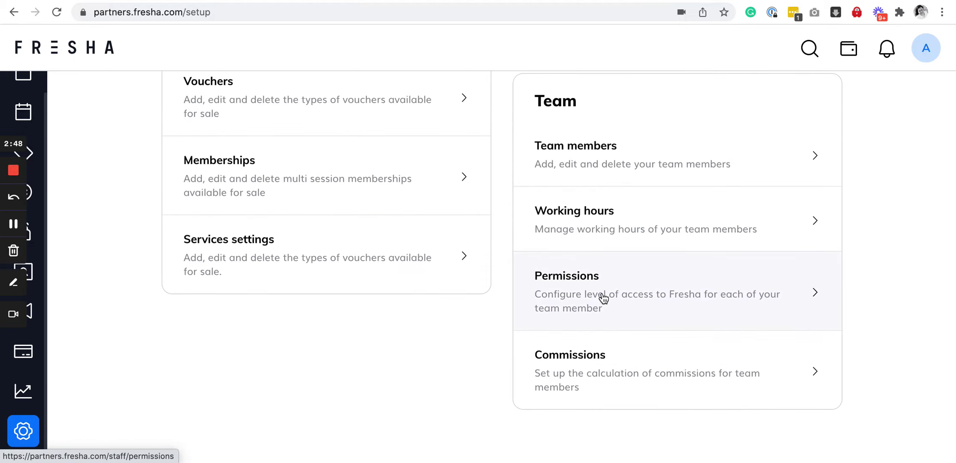
click(603, 297)
scroll(690, 289, down, 3)
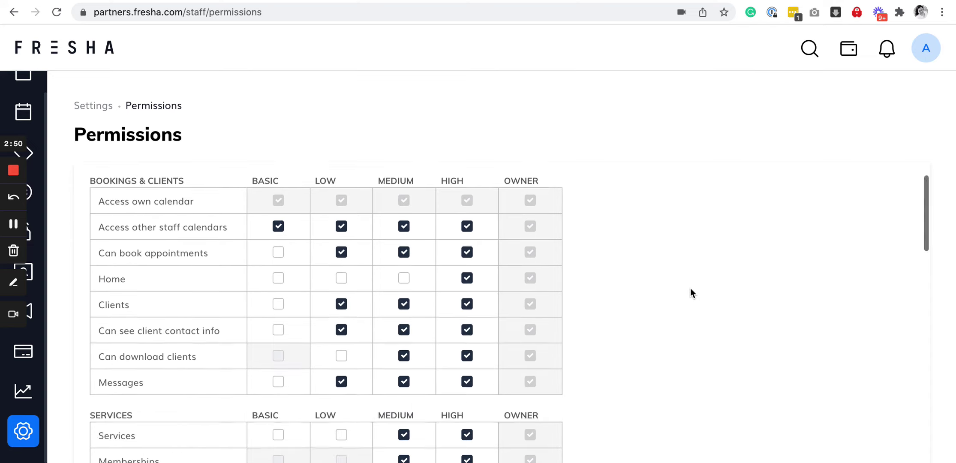
scroll(691, 289, up, 2)
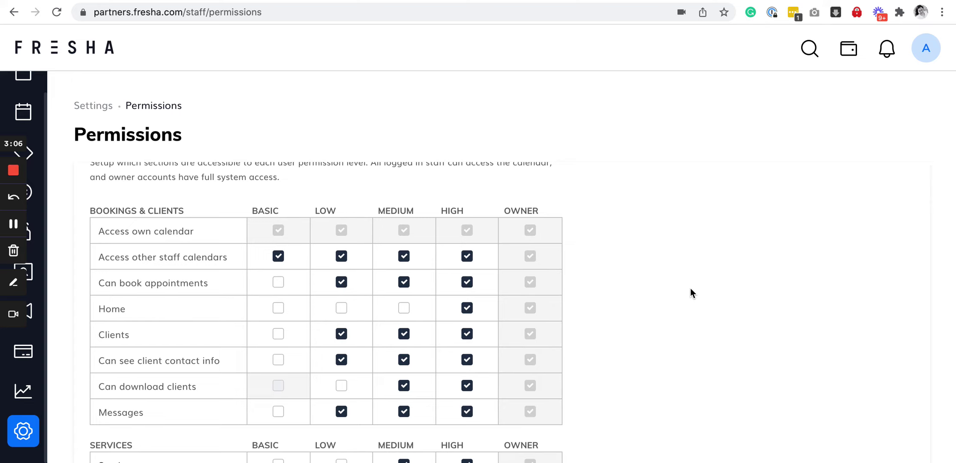
scroll(690, 289, down, 15)
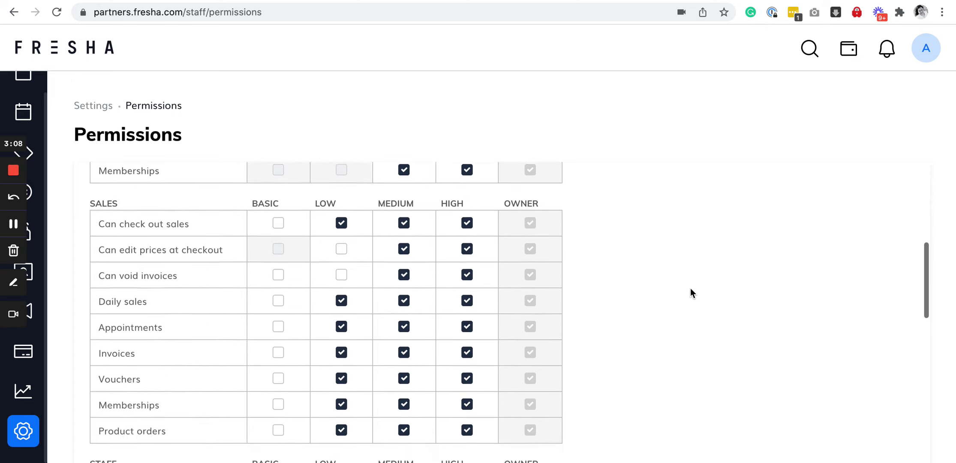
scroll(691, 289, down, 5)
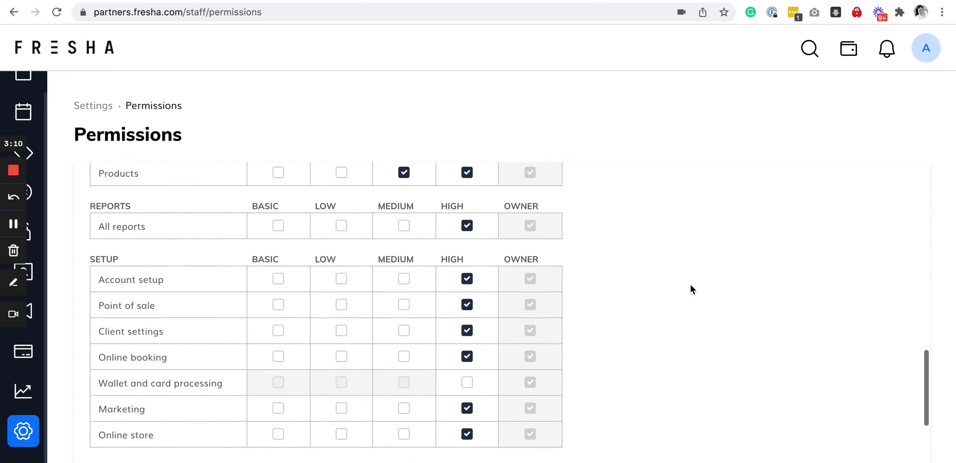
scroll(691, 286, down, 5)
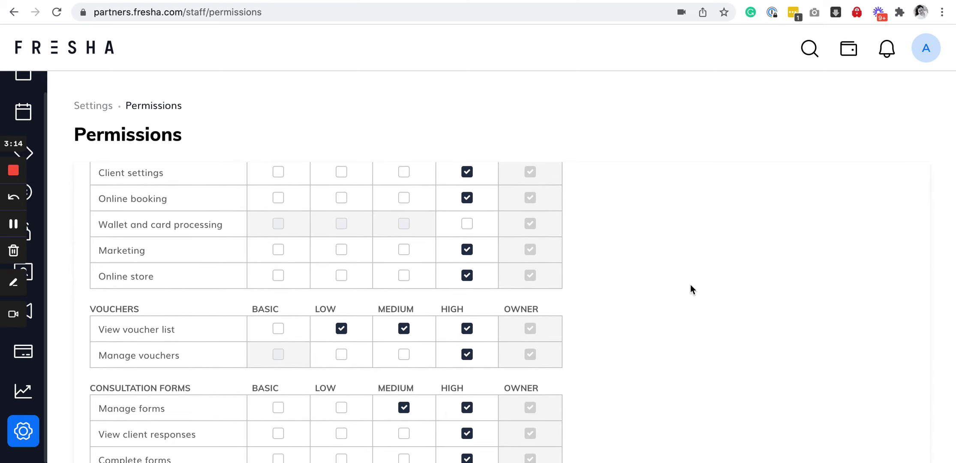
scroll(690, 285, down, 2)
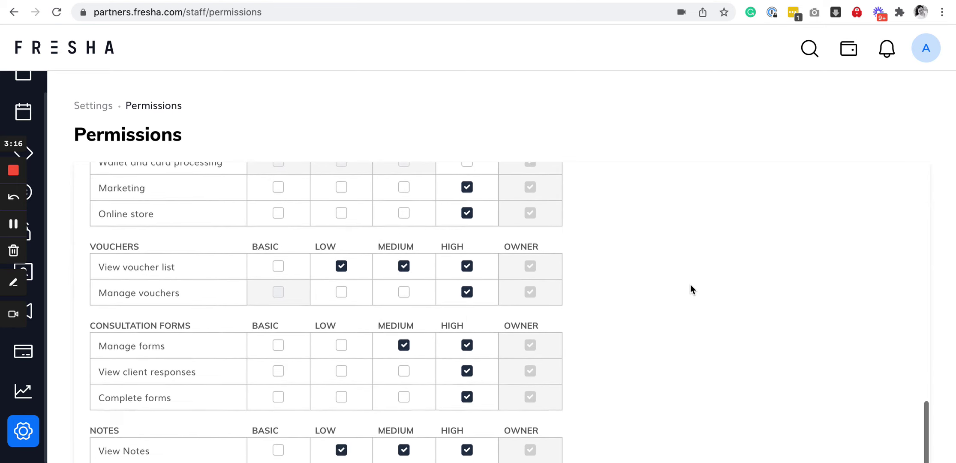
scroll(691, 284, up, 15)
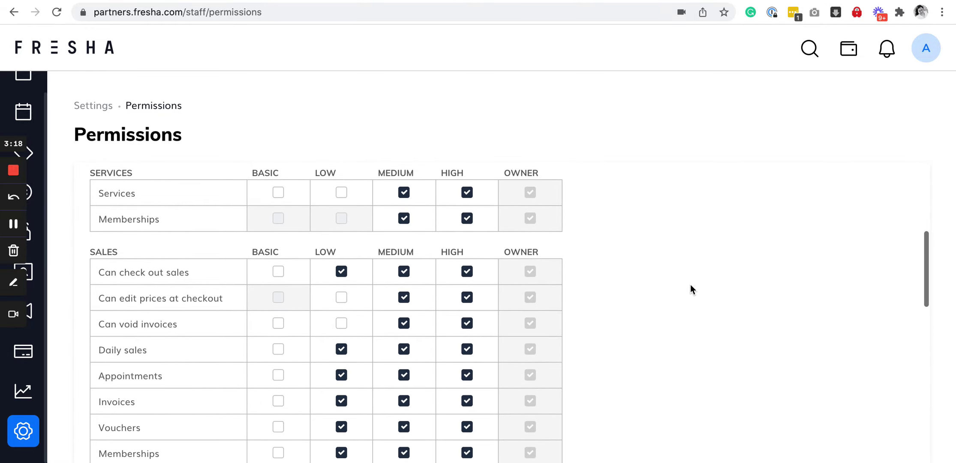
scroll(690, 285, down, 2)
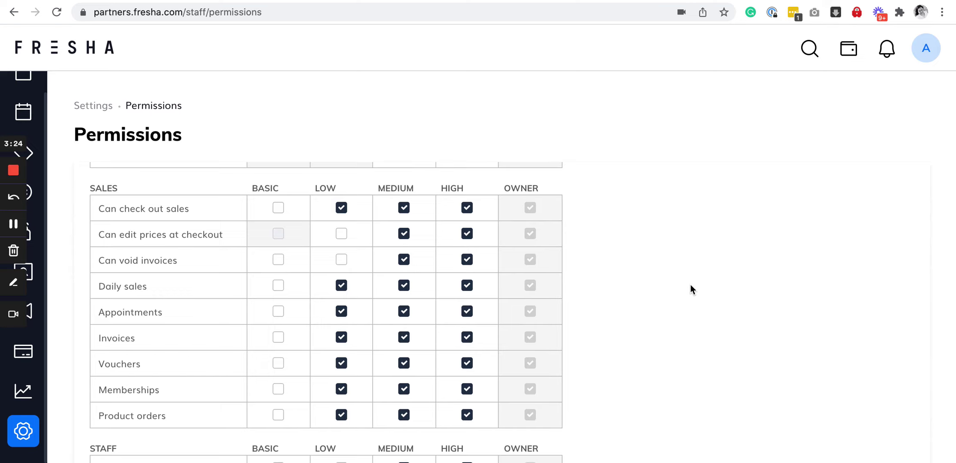
Step: View the Commissions calculation settings, then return to the Business settings overview
click(97, 107)
scroll(675, 315, down, 2)
scroll(676, 315, down, 15)
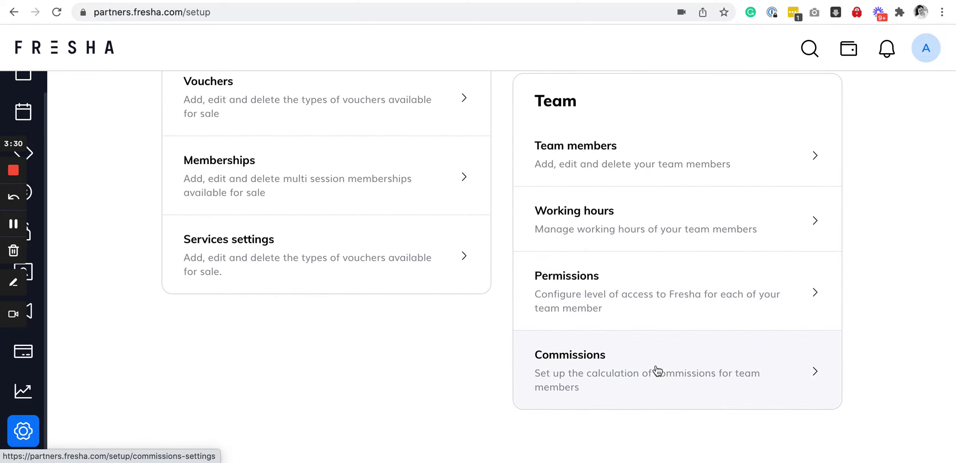
click(658, 370)
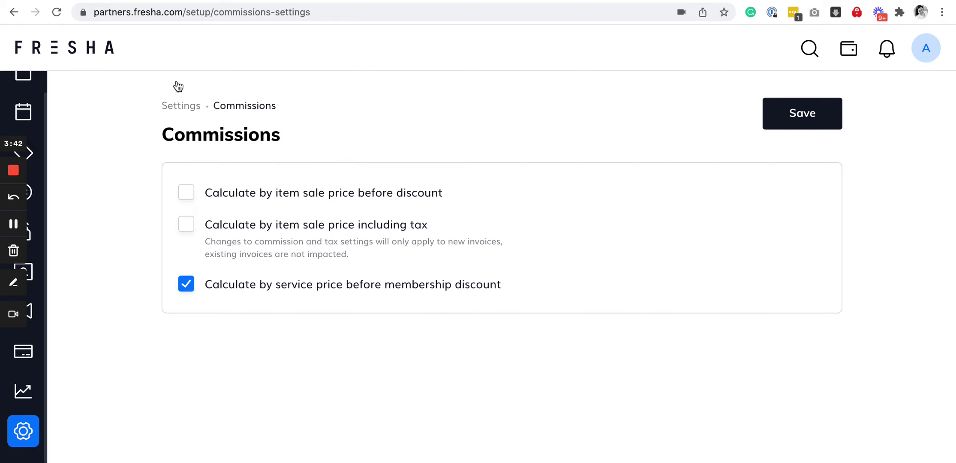
click(176, 106)
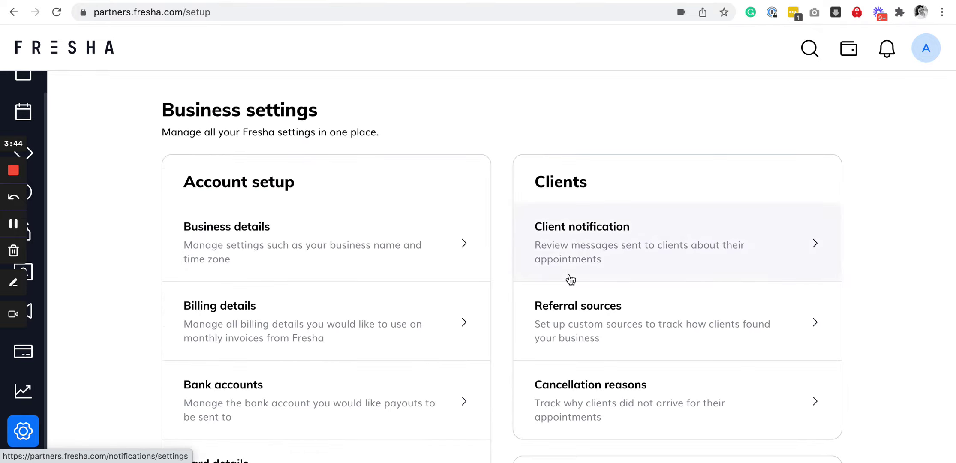
scroll(570, 277, down, 10)
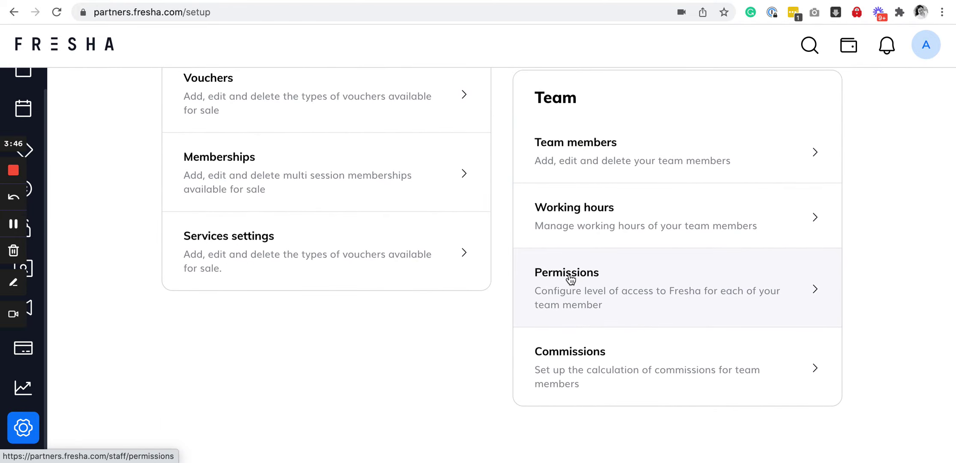